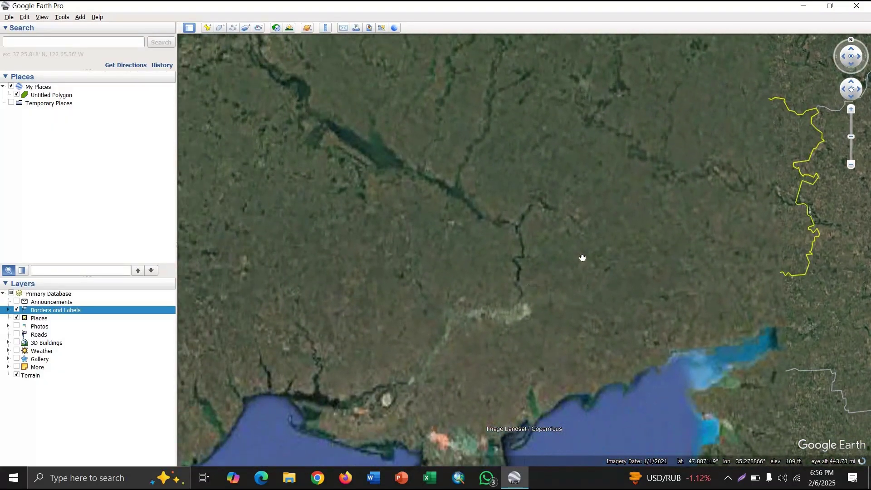
- Start a new polygon over the farmland north of Heniches'k and set its line color to yellow (#ffff00)
drag(582, 257, 560, 197)
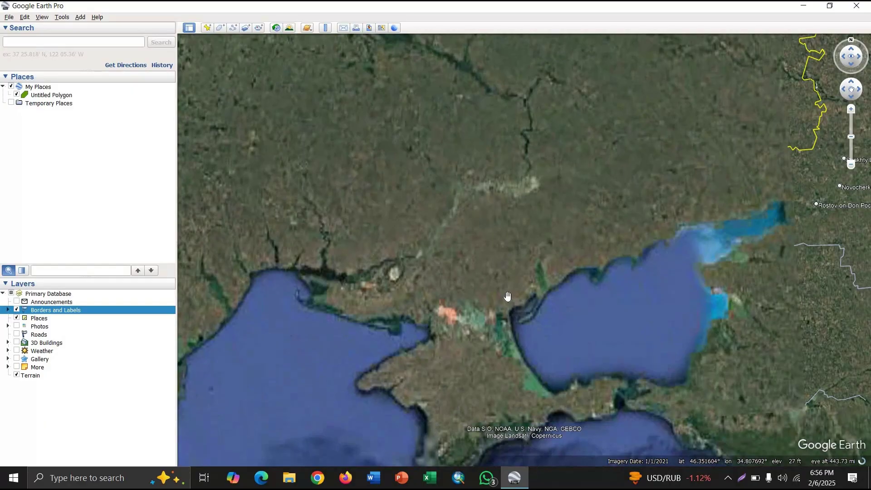
scroll(508, 296, up, 3)
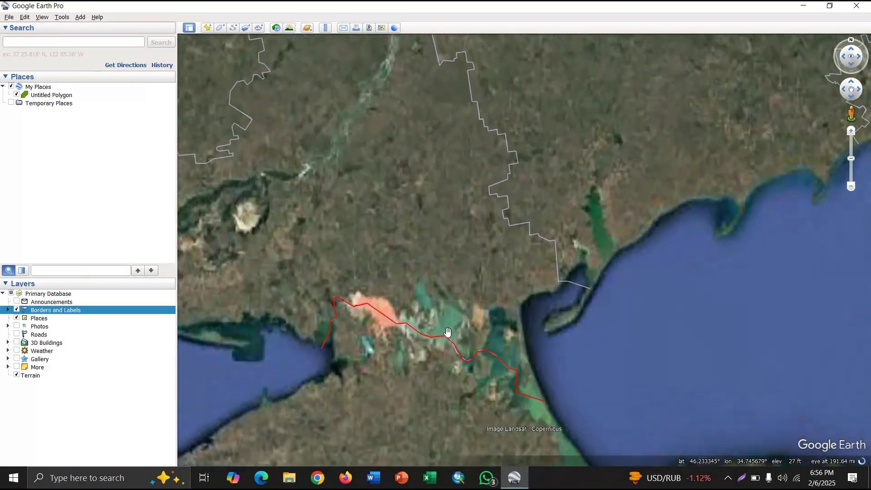
scroll(522, 321, up, 3)
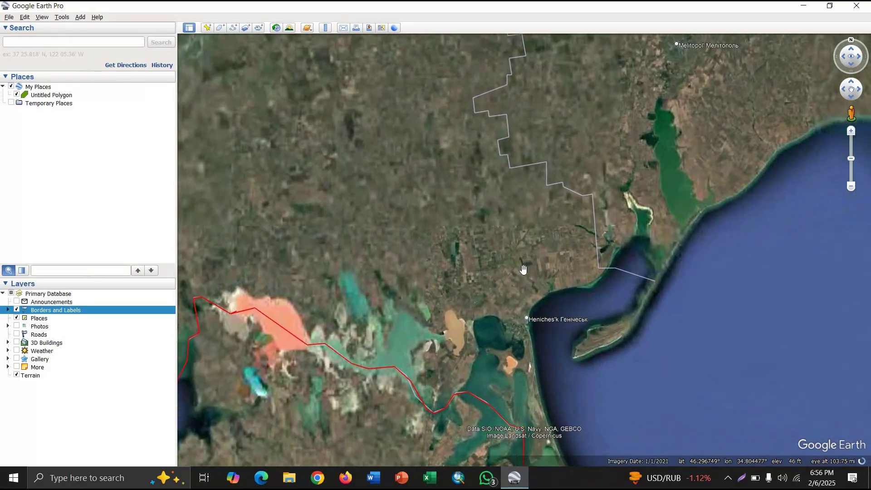
scroll(523, 269, up, 3)
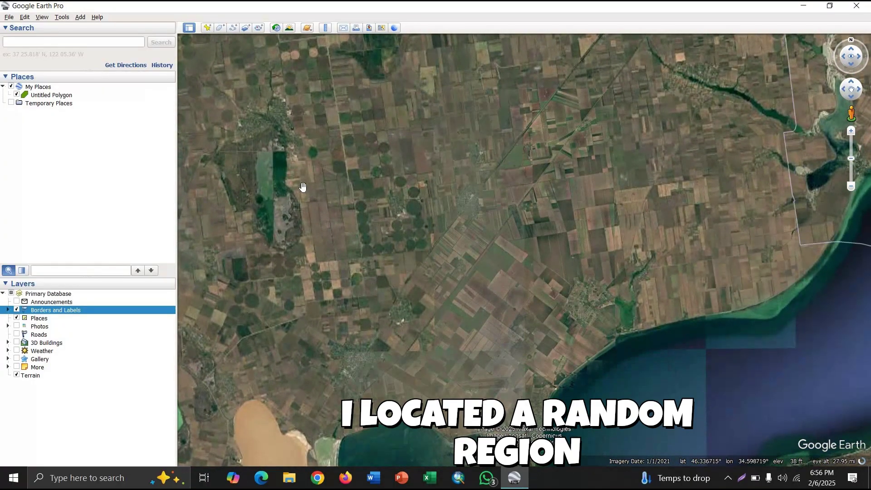
click(221, 28)
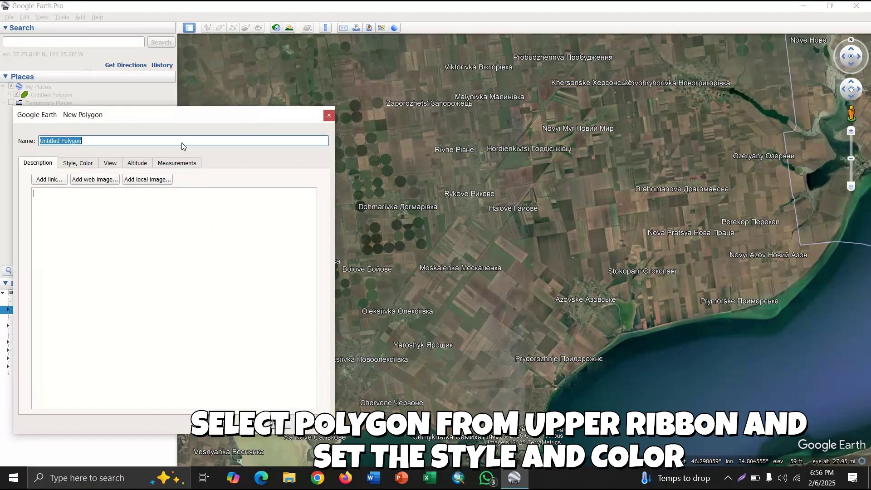
click(75, 164)
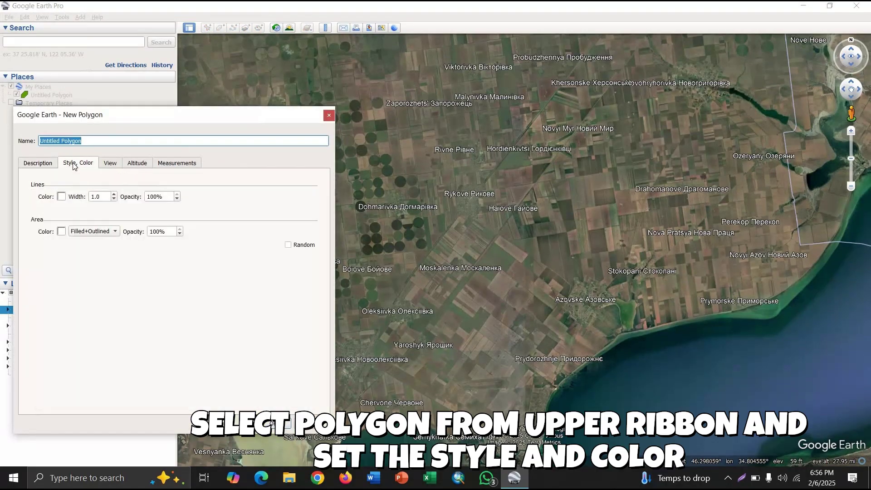
click(62, 196)
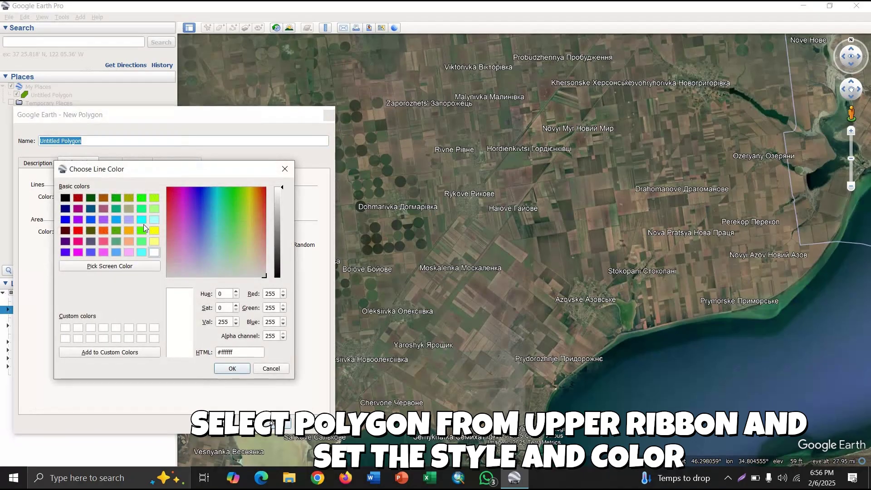
click(153, 231)
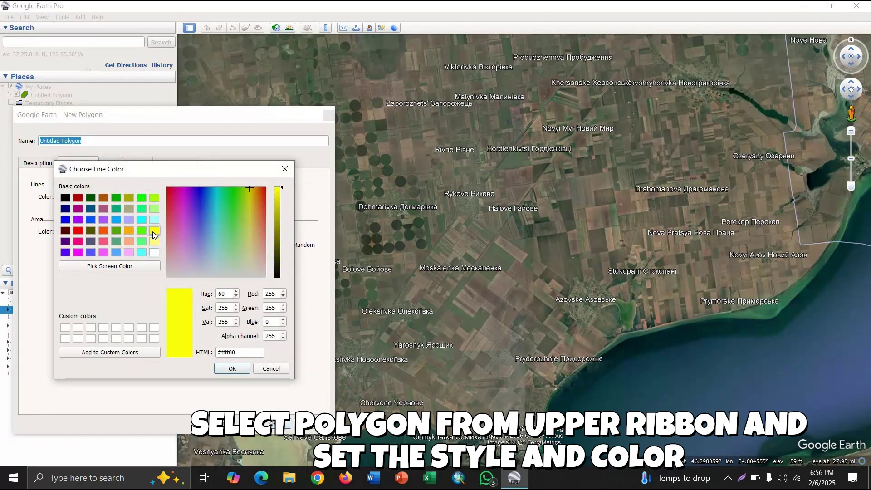
click(232, 370)
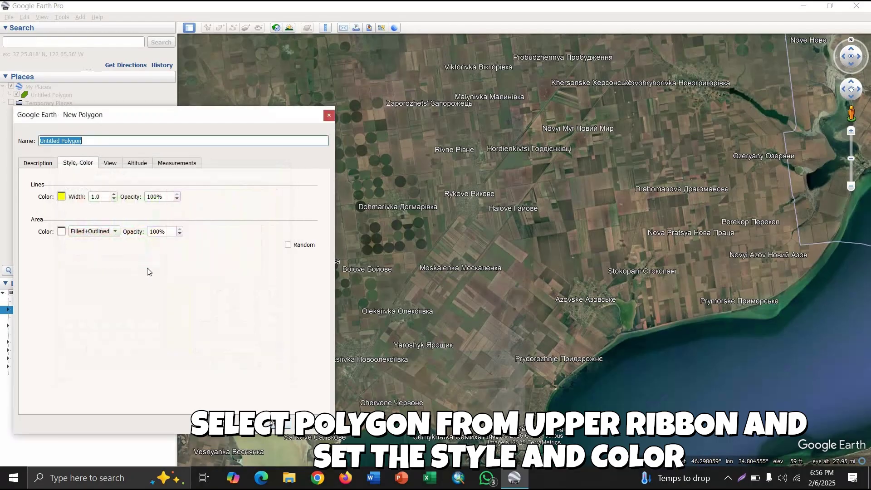
- Set the new polygon's line width to 5.0 and save it
click(98, 197)
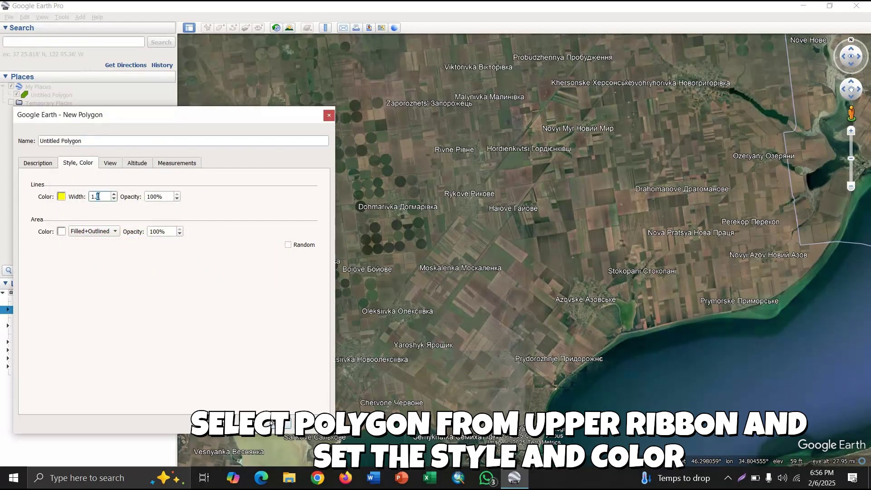
key(ctrl+a)
key(Return)
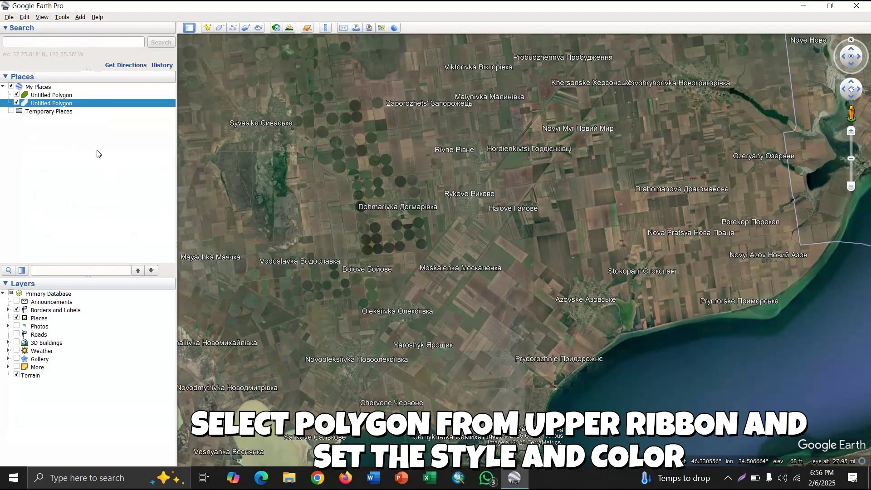
- Edit the newly added polygon and set its area fill color to light pink
right_click(51, 105)
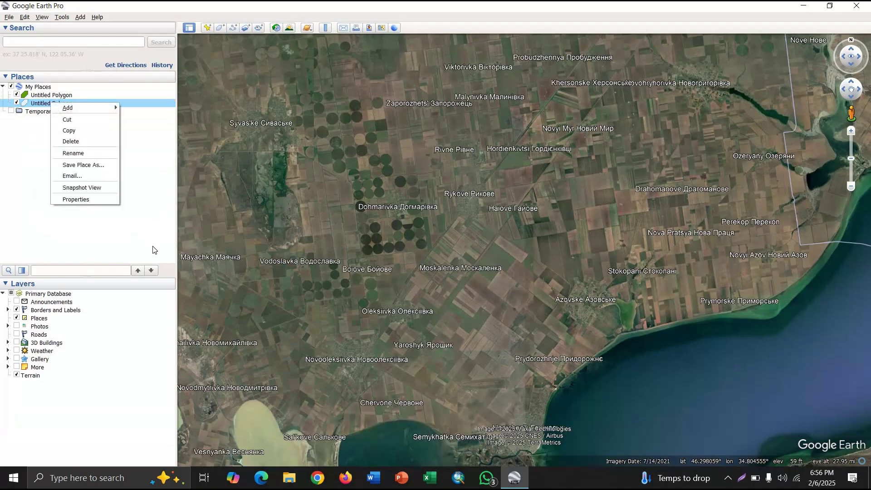
click(105, 200)
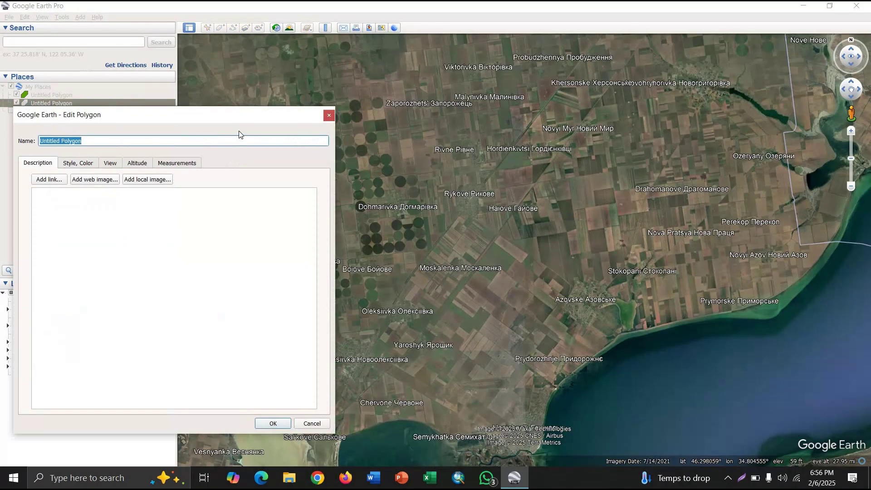
drag(243, 121, 225, 126)
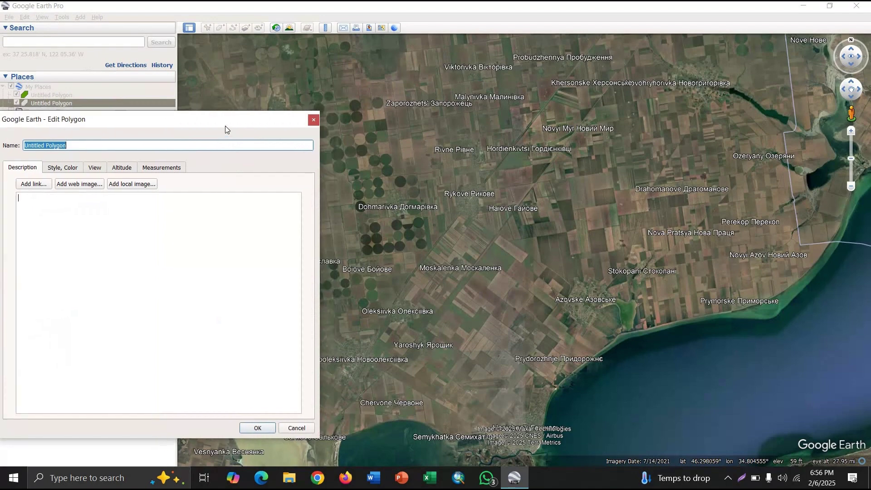
click(62, 169)
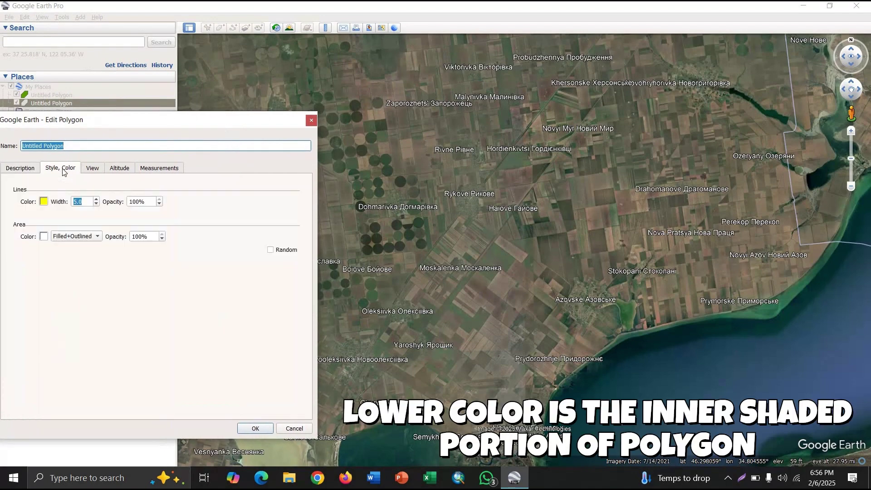
click(44, 237)
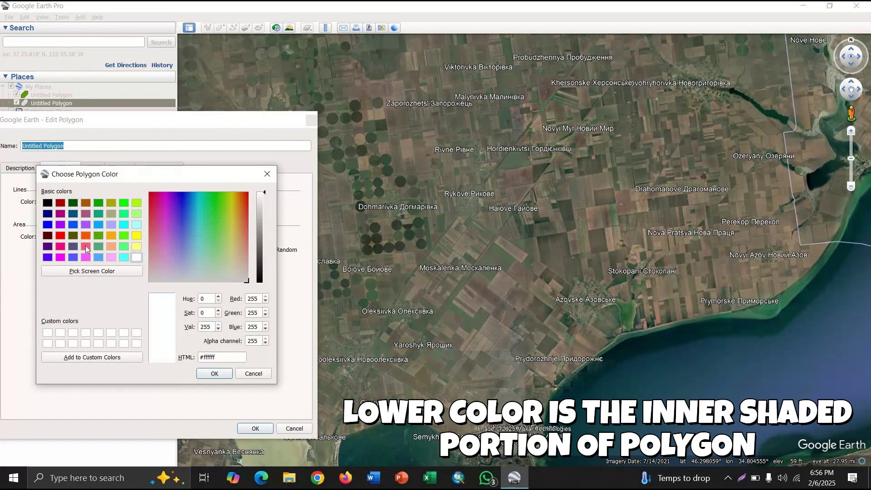
click(108, 258)
click(212, 373)
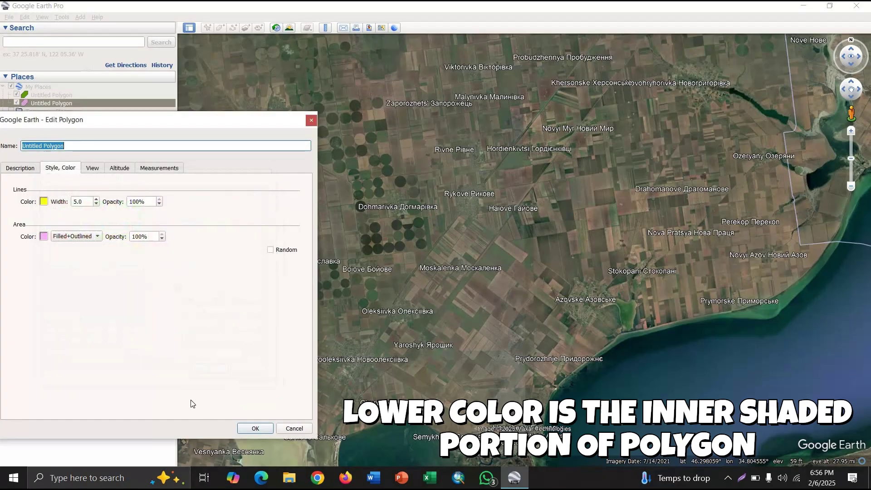
click(255, 428)
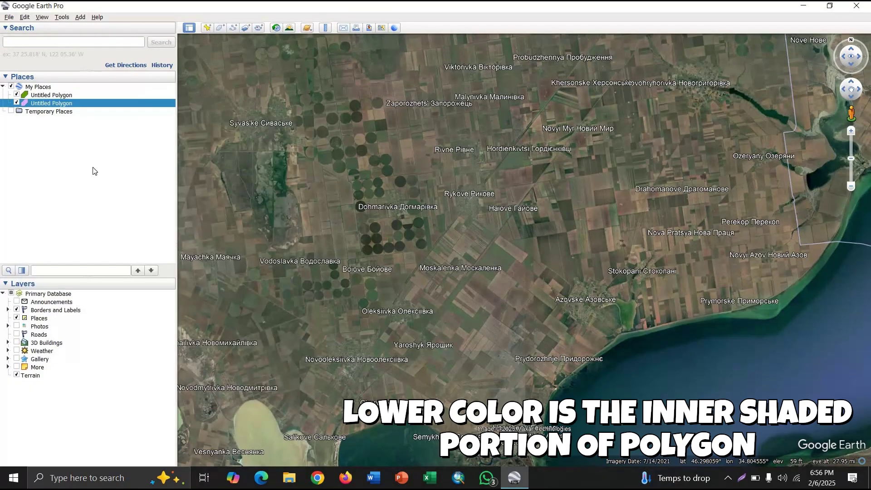
- Reopen the pink polygon for editing and outline four corners near Oleksiivka, Hordienkivtsi, Nova Pratsya and Prydorozhnje
right_click(55, 106)
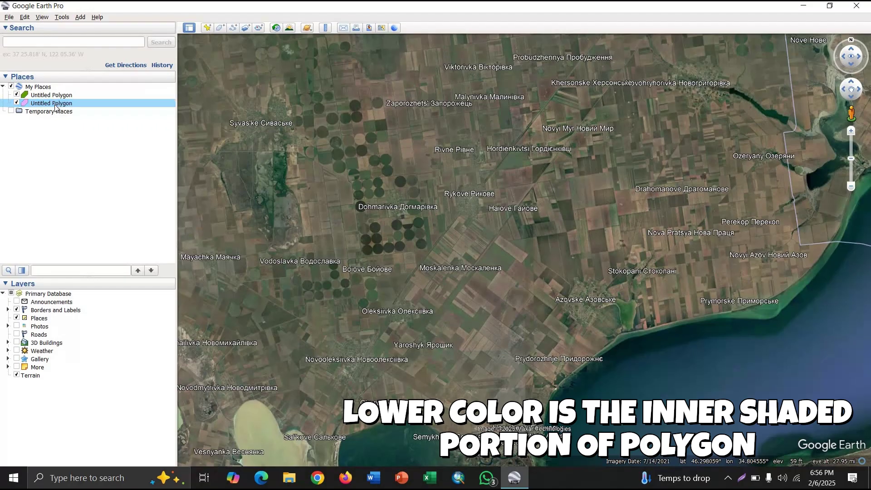
click(104, 198)
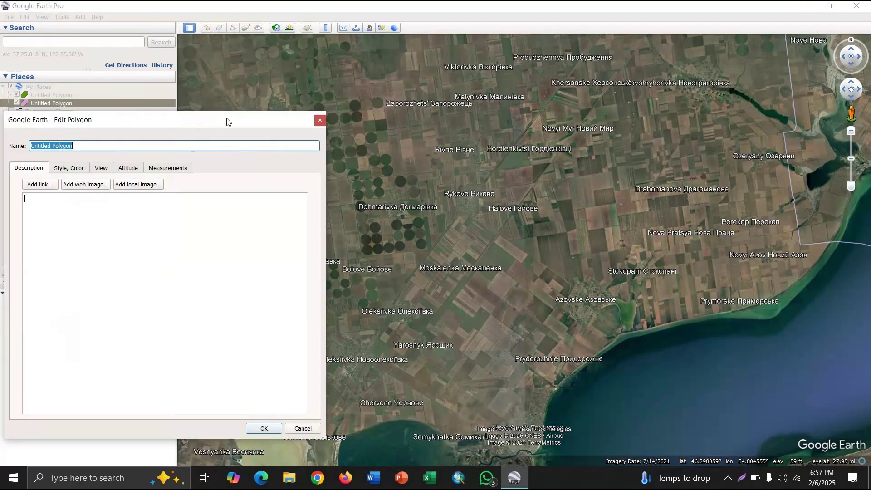
drag(236, 118, 84, 98)
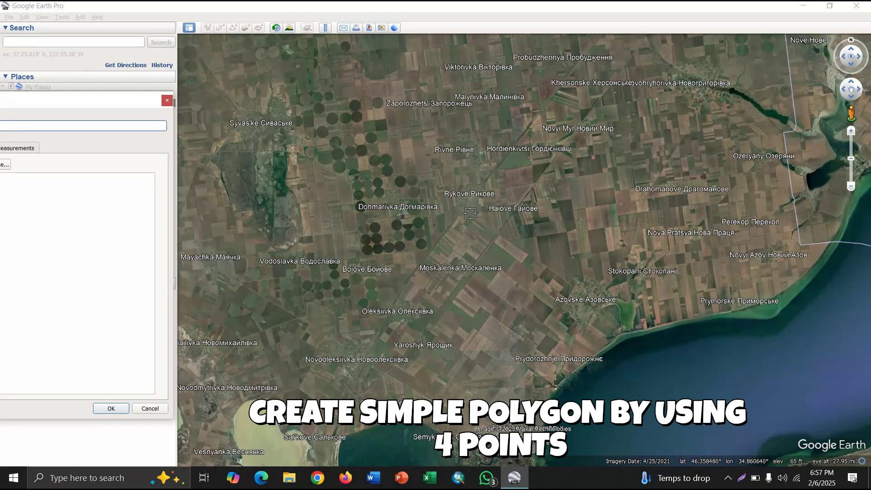
click(402, 285)
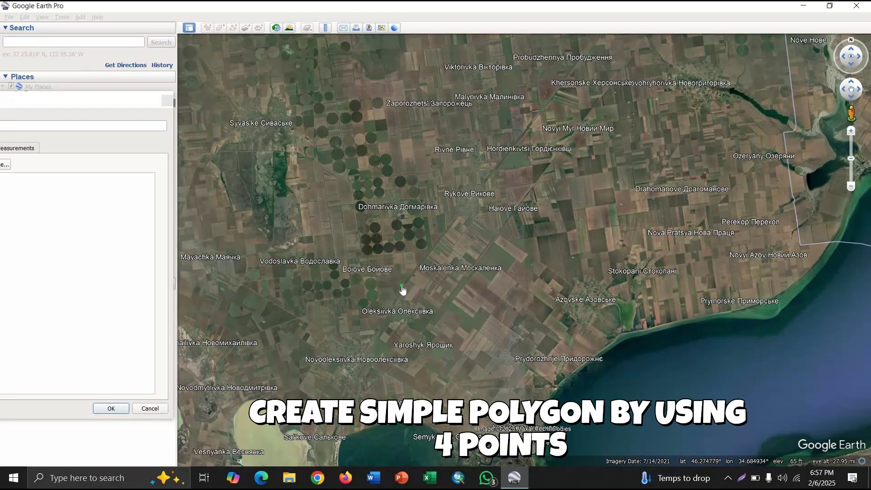
click(509, 150)
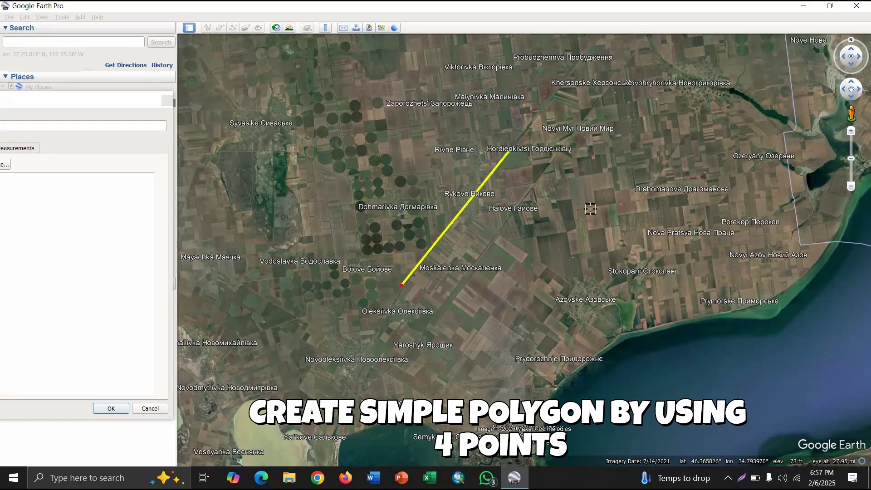
click(657, 243)
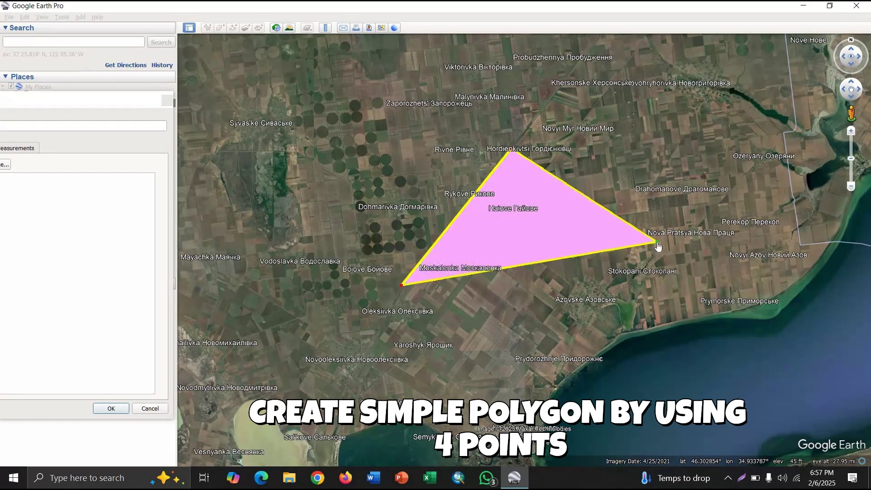
click(535, 372)
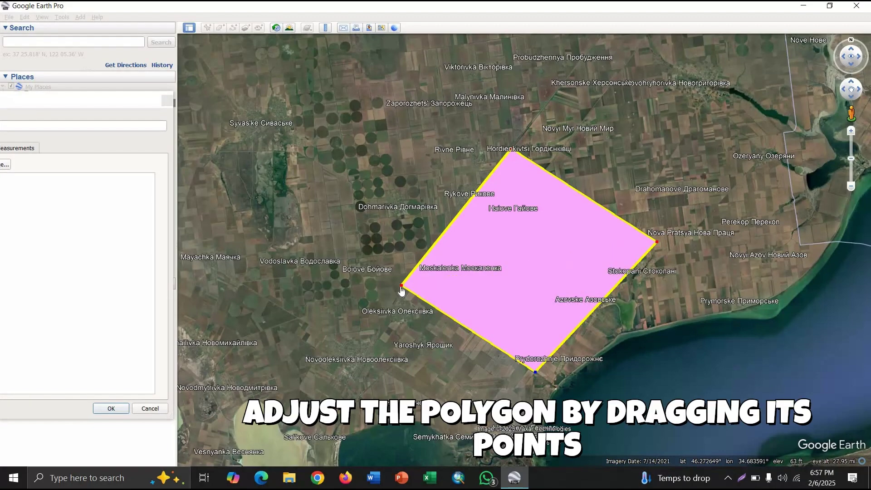
- Move the polygon's western corner out near Novooleksiivka and its southern corner down near Semykhatka, and save the shape
drag(402, 287, 307, 330)
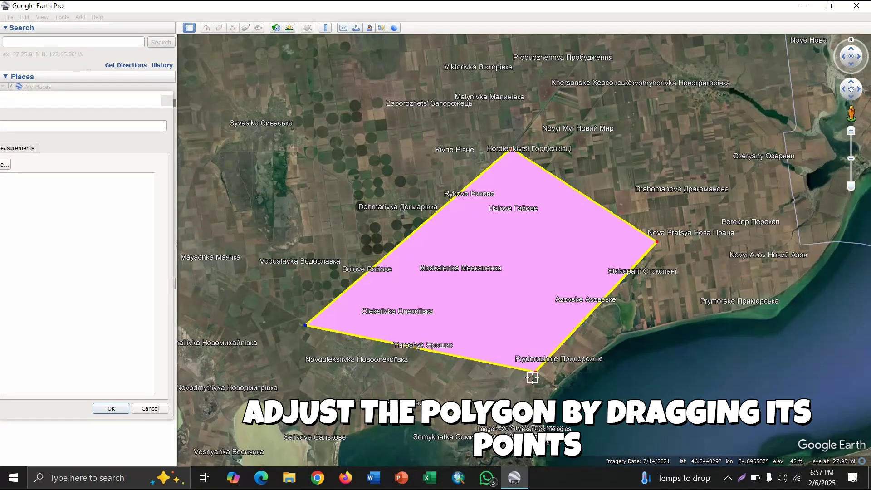
drag(537, 373, 472, 424)
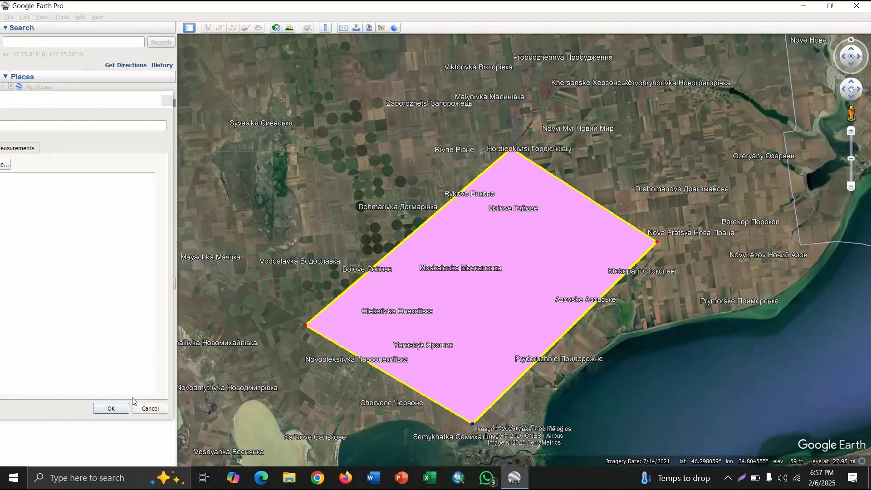
click(111, 409)
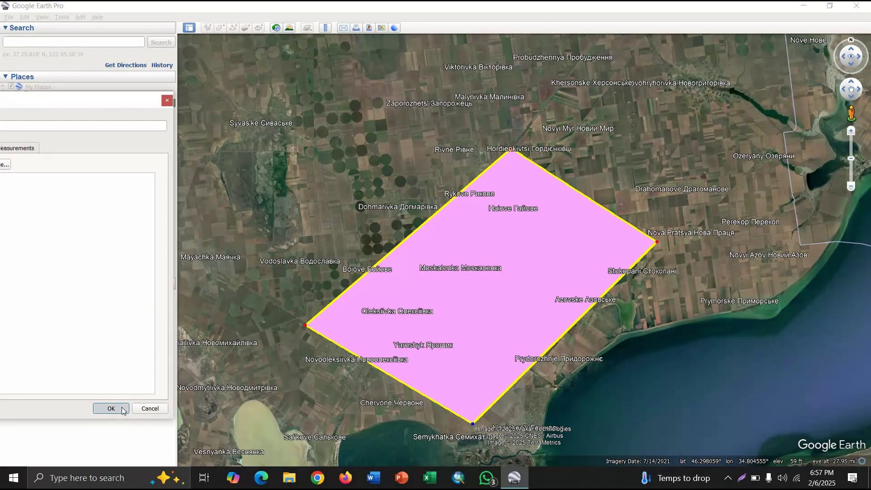
- Add a placemark named AREA inside the pink polygon
click(205, 29)
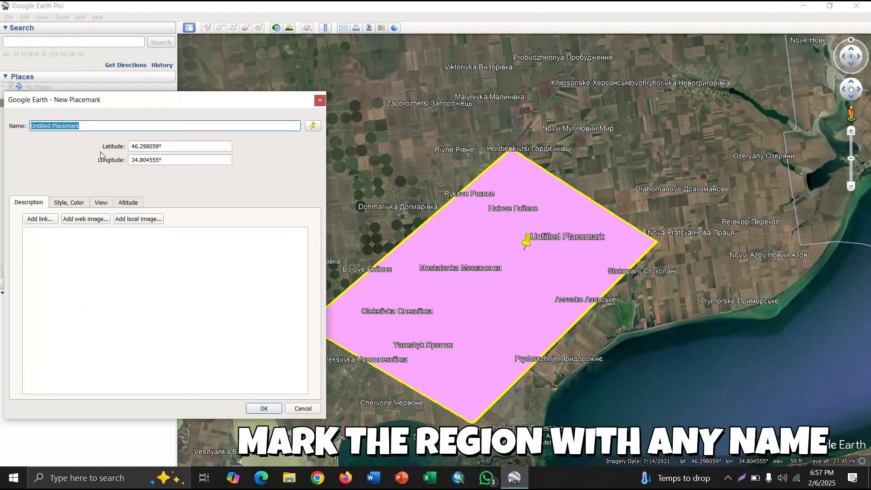
text(A)
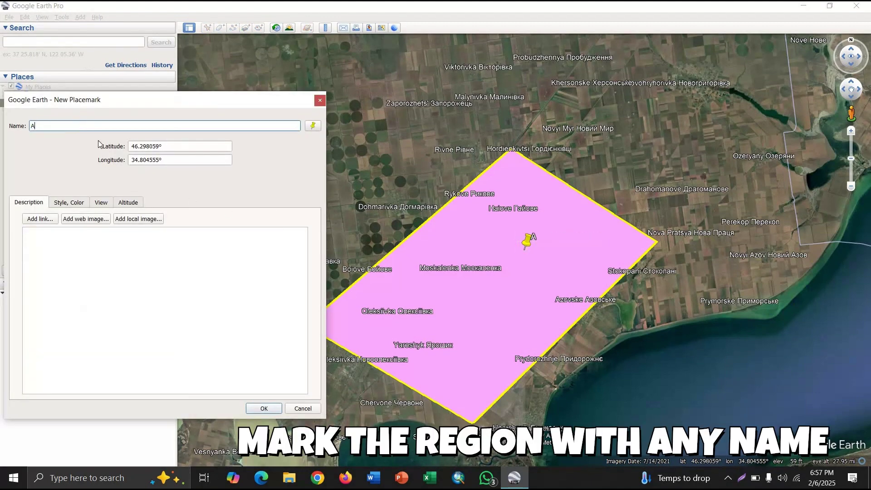
text(REA)
key(Return)
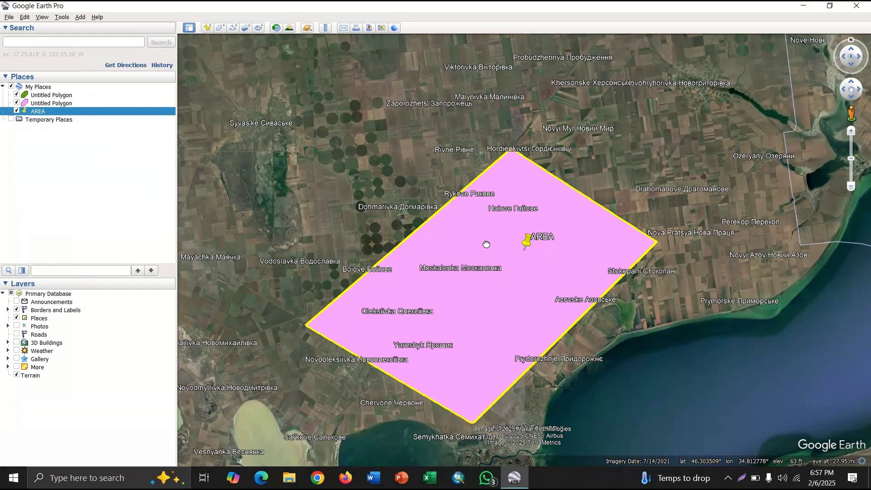
- Rename the pink polygon as REGION in its properties and save the change
drag(485, 243, 530, 209)
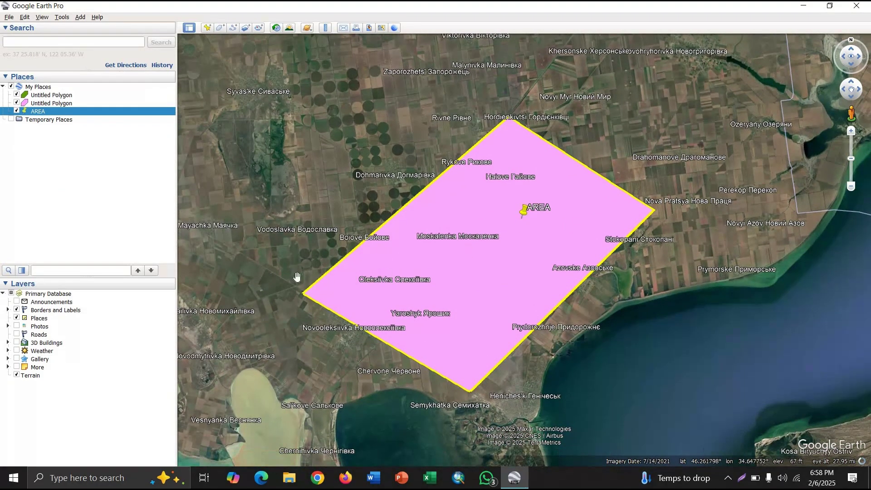
click(51, 103)
right_click(52, 107)
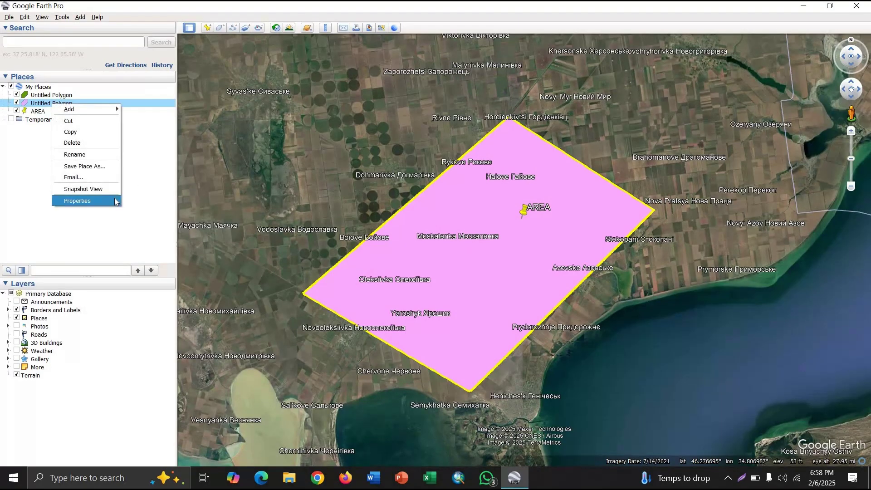
click(77, 201)
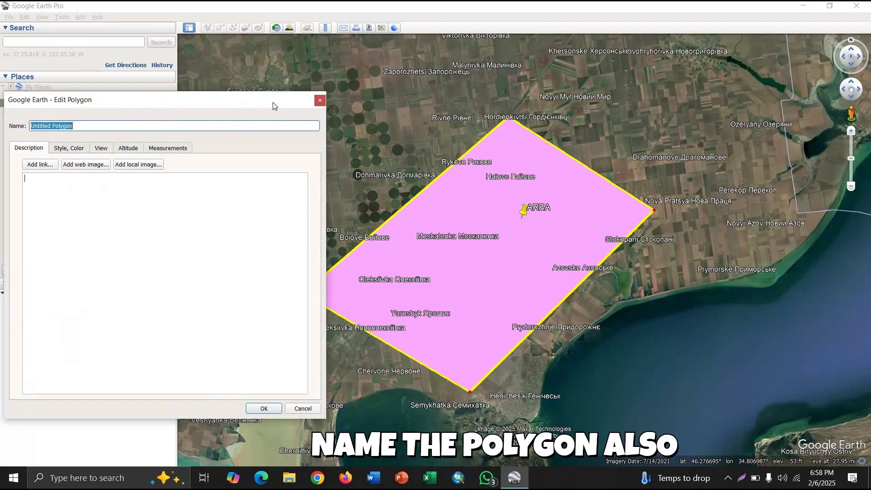
drag(269, 103, 488, 110)
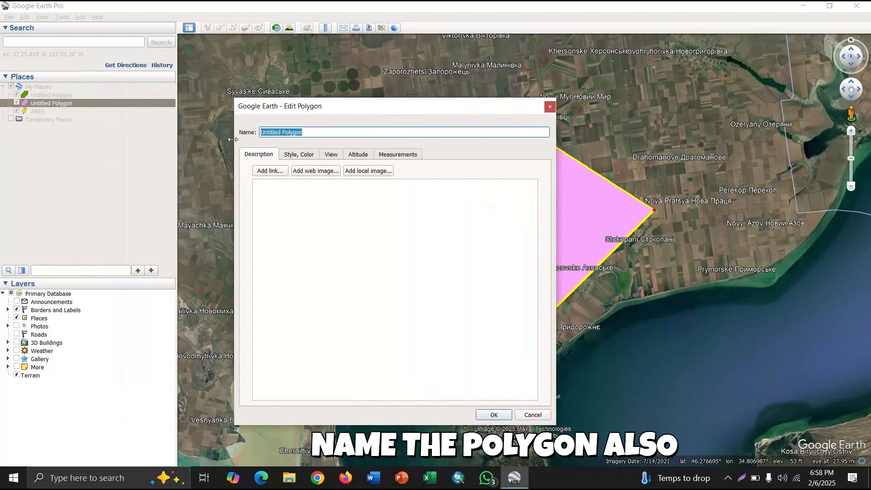
text(REGION)
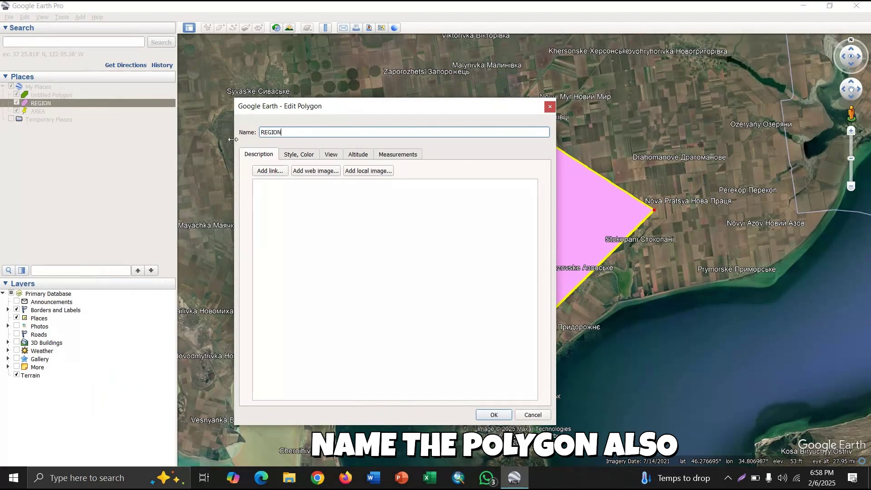
key(Return)
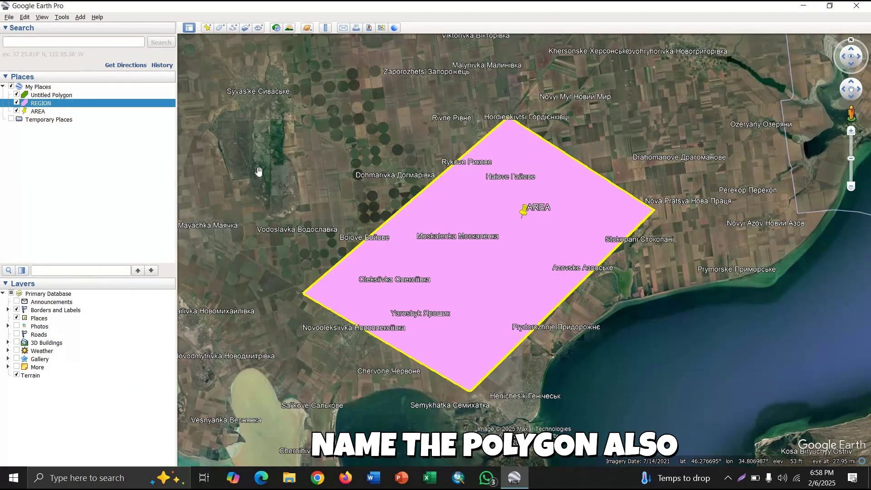
- Check the REGION polygon's measurements, trying the perimeter in feet before setting it to kilometers and the area to square kilometers
right_click(45, 103)
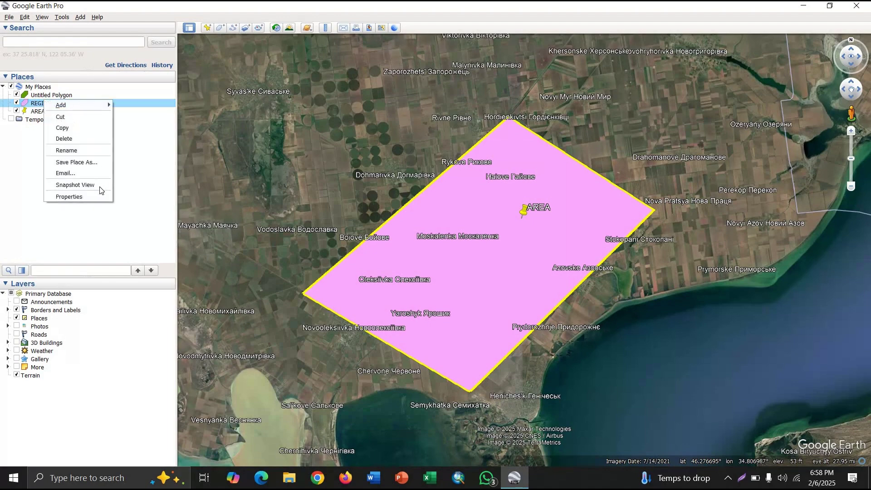
click(96, 196)
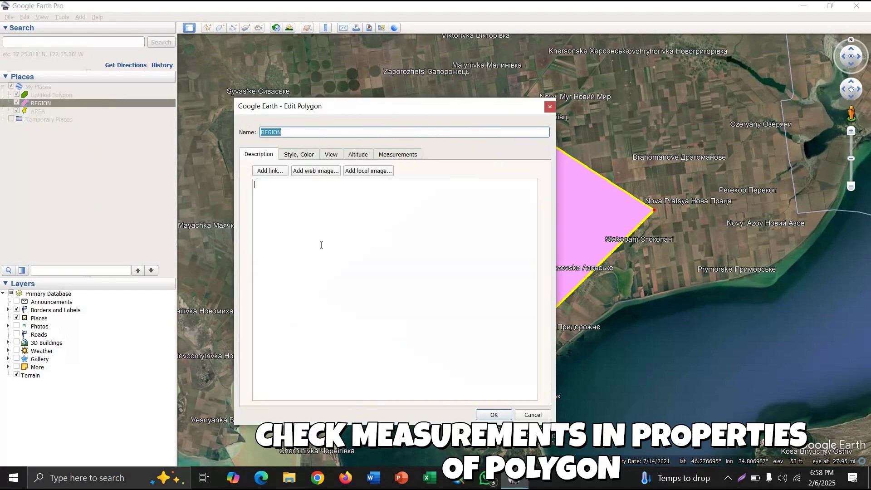
click(397, 156)
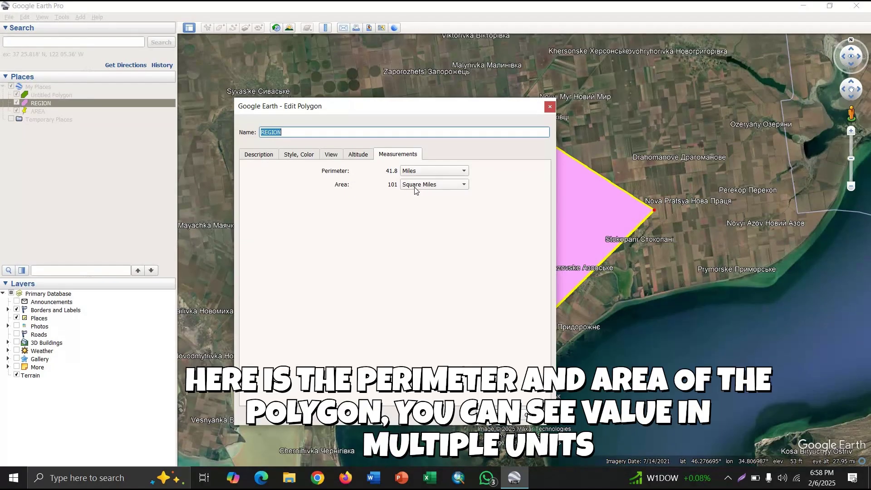
click(464, 172)
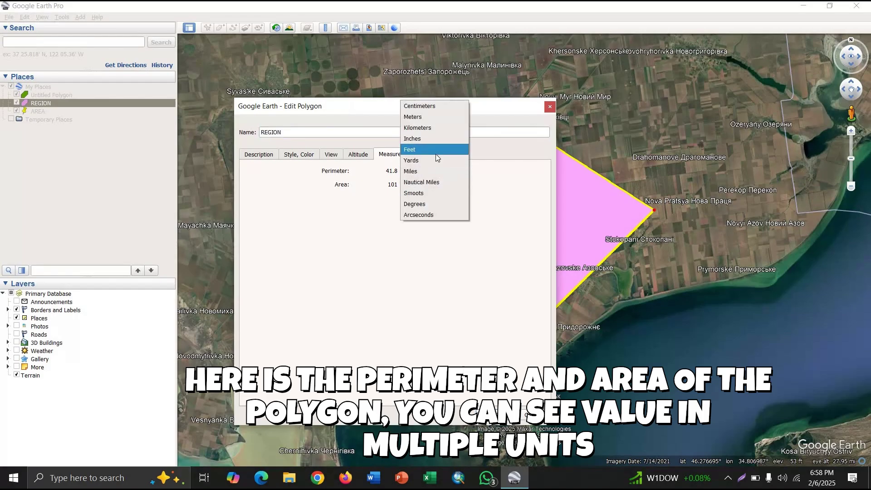
click(435, 152)
click(461, 171)
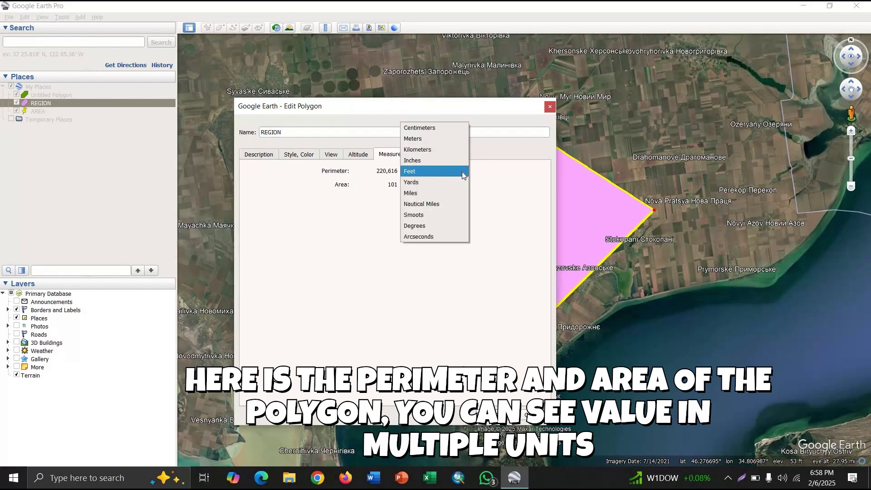
click(450, 149)
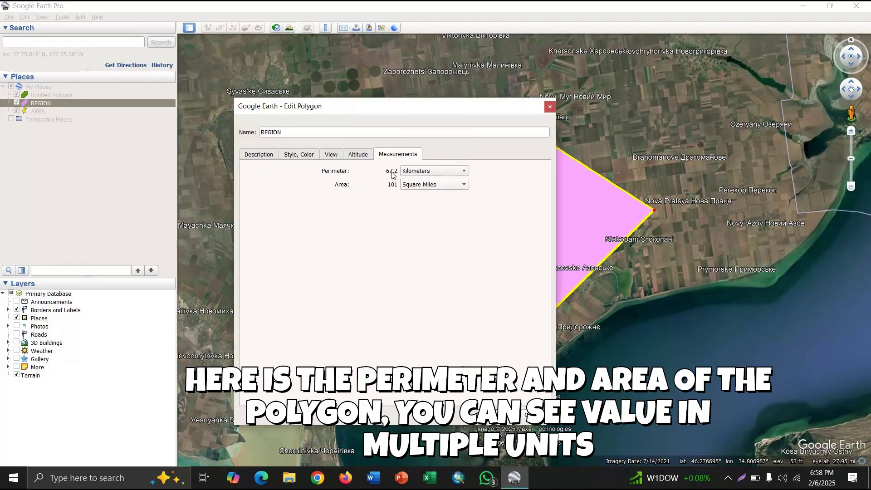
click(463, 185)
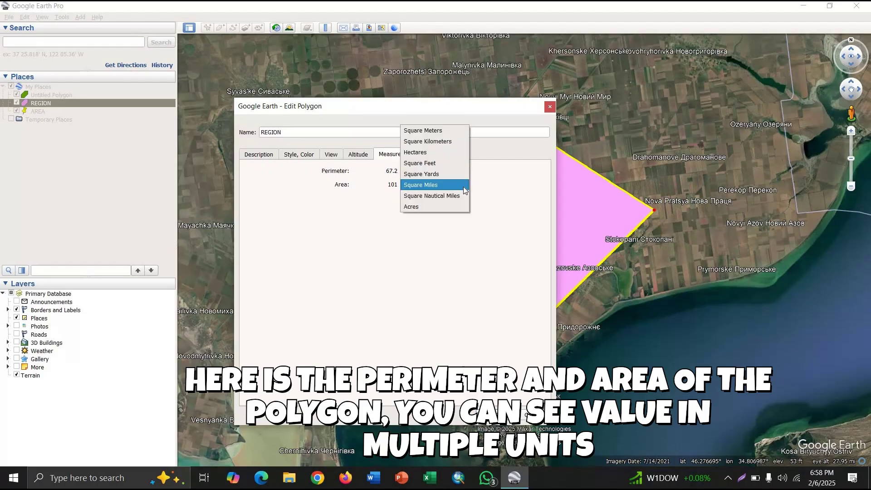
click(429, 144)
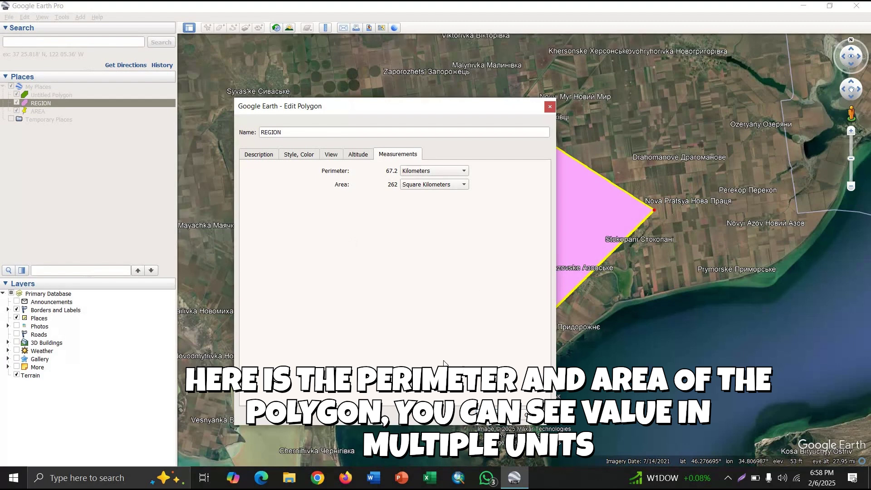
- Review the REGION polygon's altitude and view settings, recheck its measurements, and accept the properties
click(357, 156)
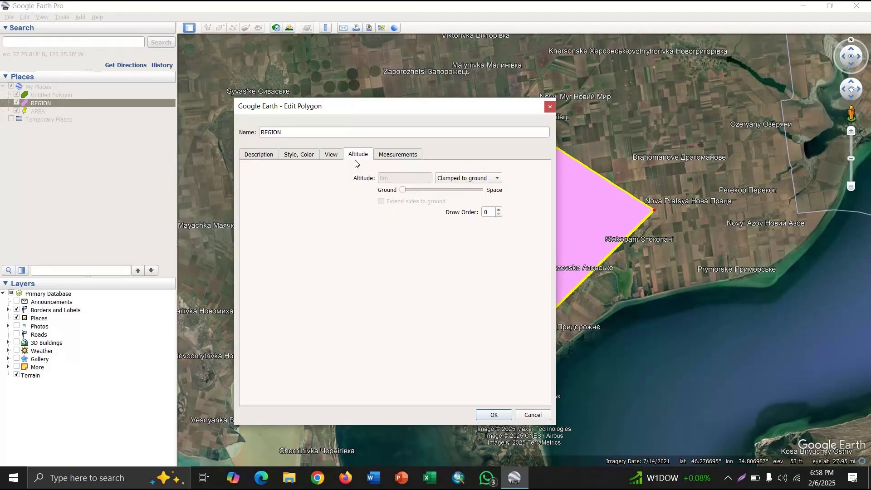
click(338, 157)
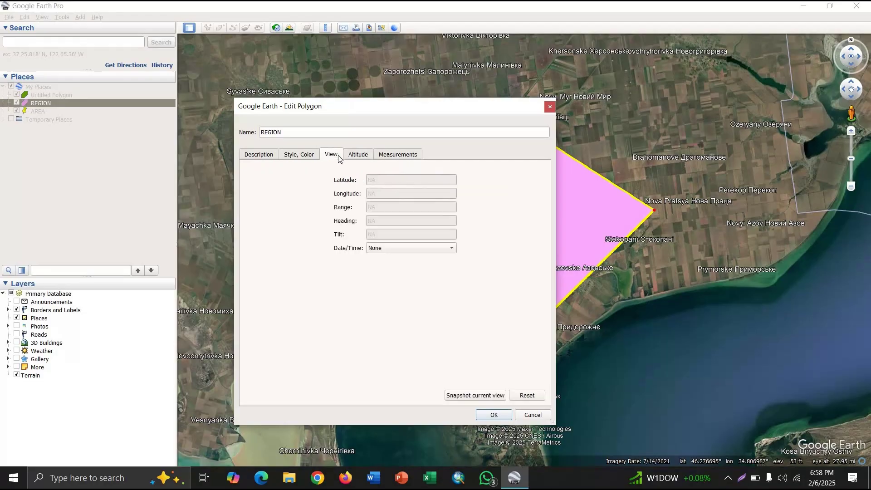
click(388, 155)
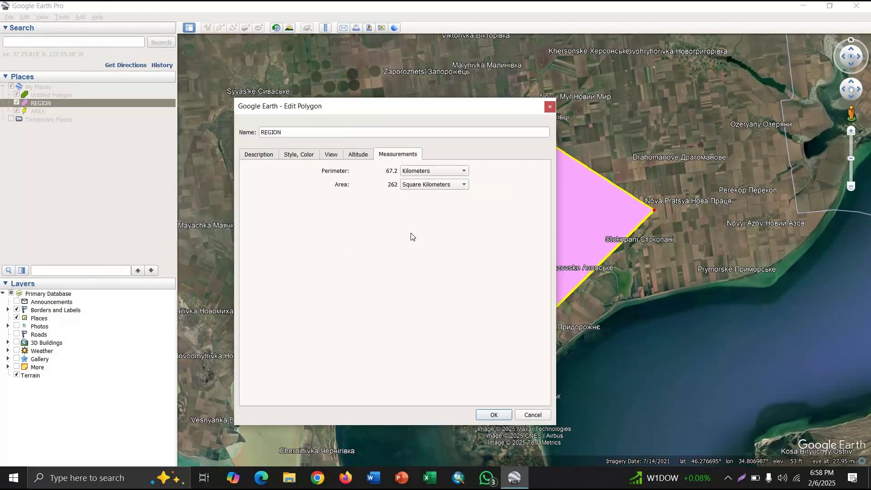
click(493, 414)
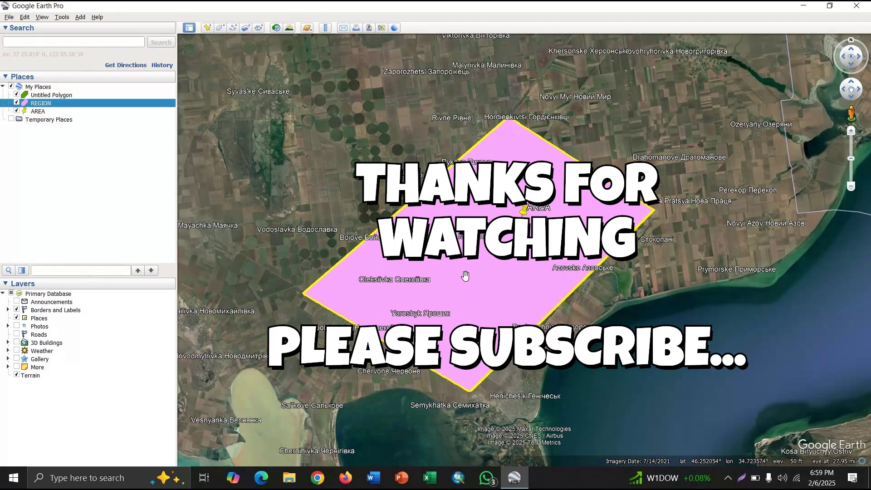